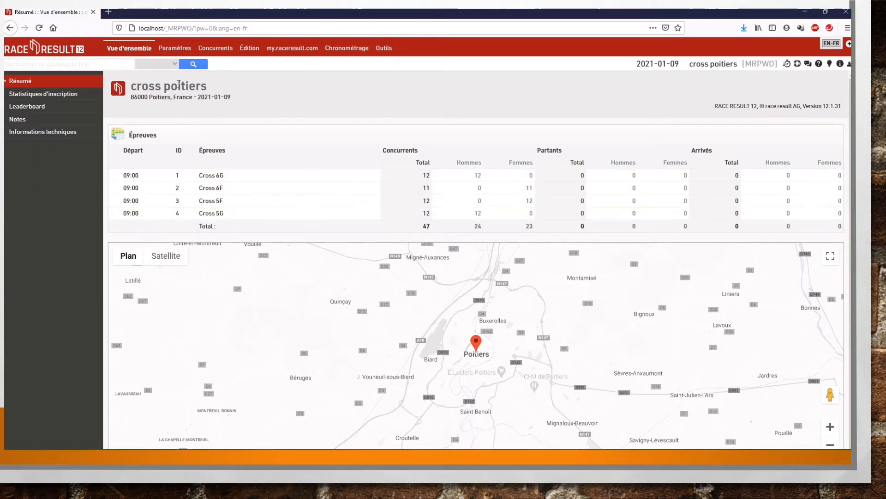
# Step: Open the manual timing tool (Chronométrage manuel) for the event
pyautogui.click(383, 48)
pyautogui.click(385, 48)
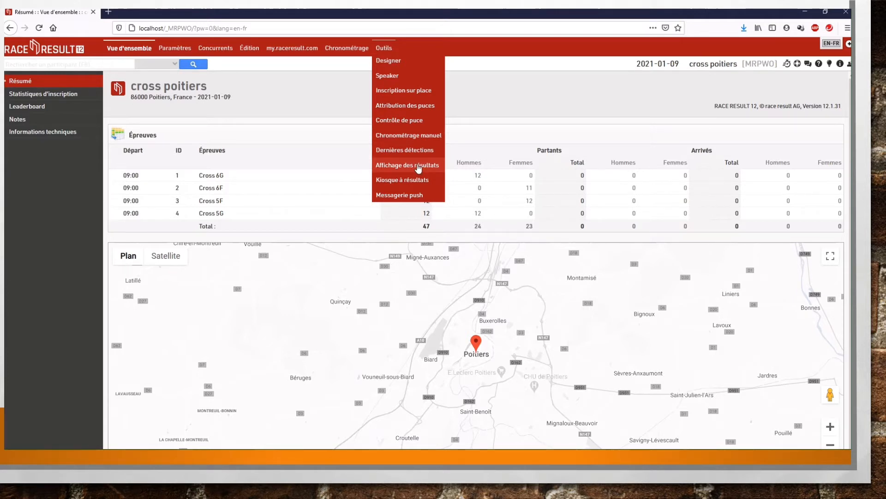
pyautogui.click(420, 140)
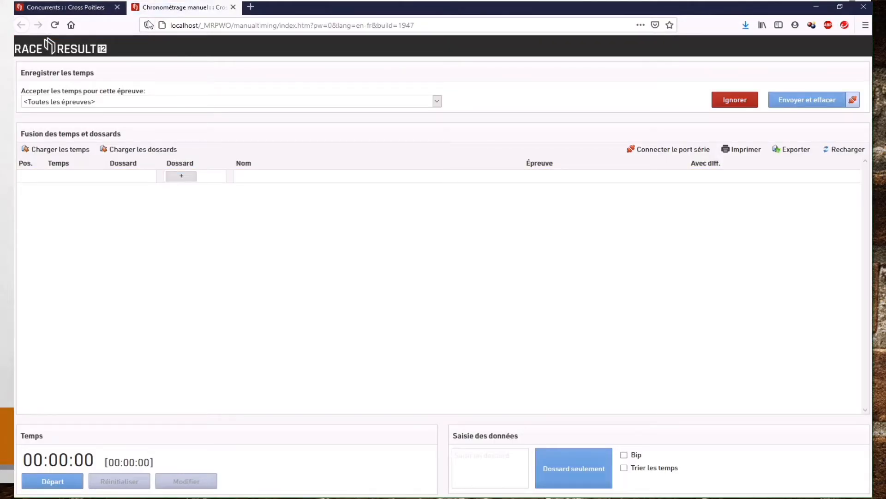
pyautogui.click(86, 10)
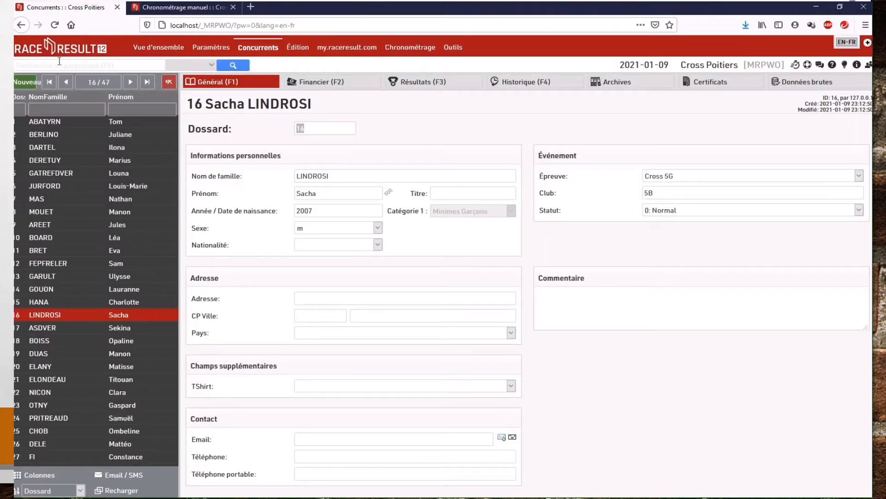
pyautogui.click(201, 9)
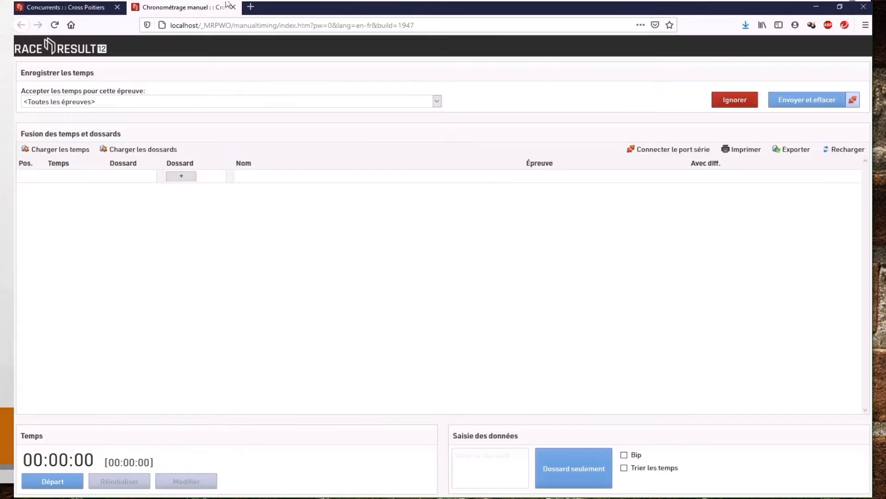
# Step: Open the results display (Affichage des résultats) and move it out into its own browser window
pyautogui.click(90, 9)
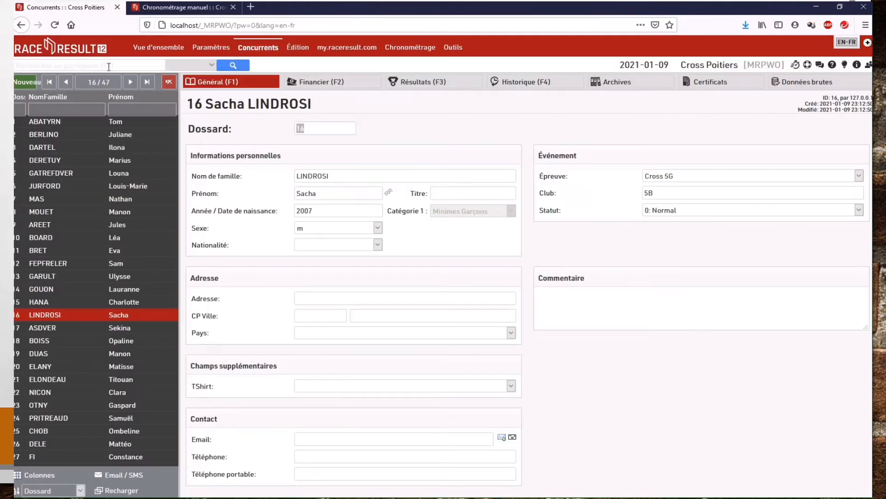
pyautogui.click(458, 47)
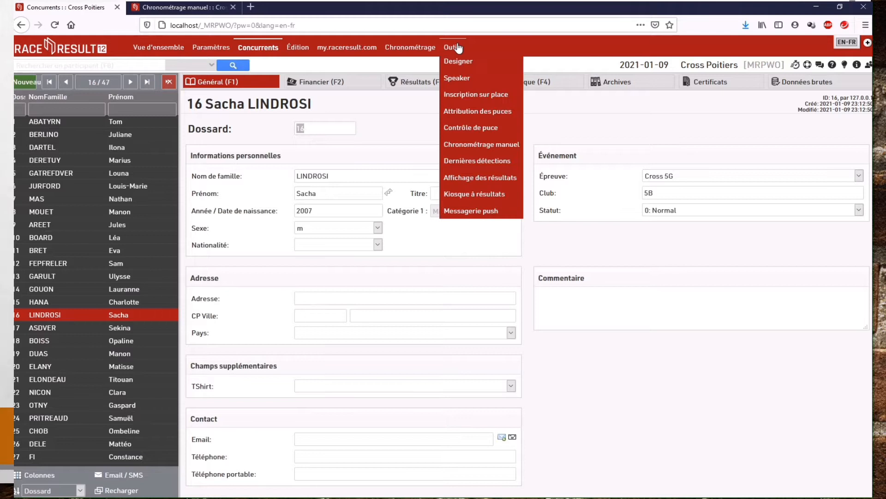
pyautogui.click(475, 180)
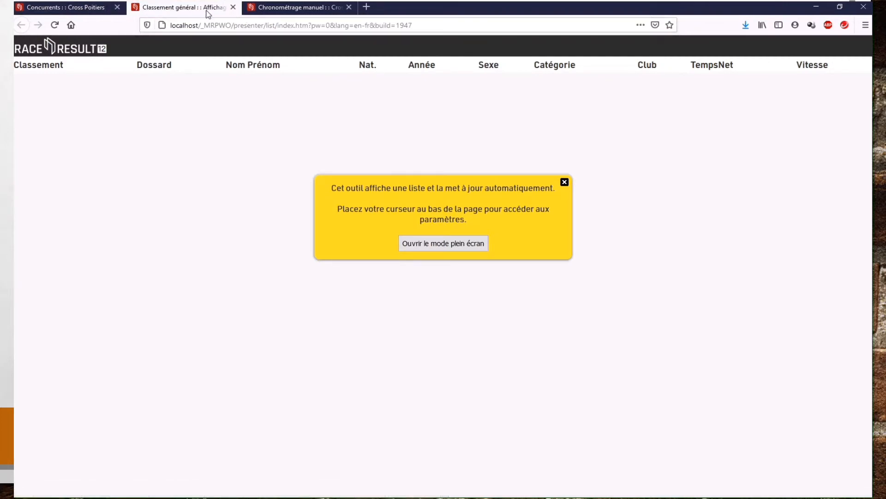
pyautogui.moveTo(207, 13); pyautogui.dragTo(0, 130)
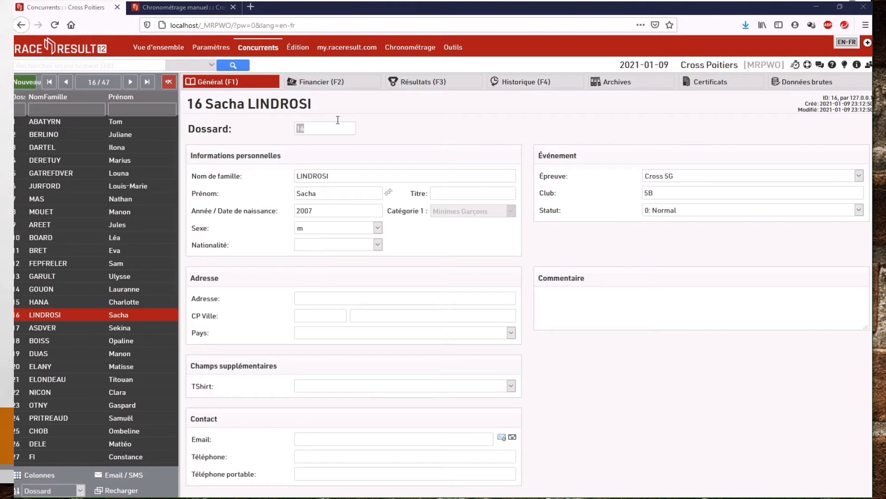
# Step: Restrict manual timing to the Cross 5G race and switch on the live sending of recorded times
pyautogui.click(186, 8)
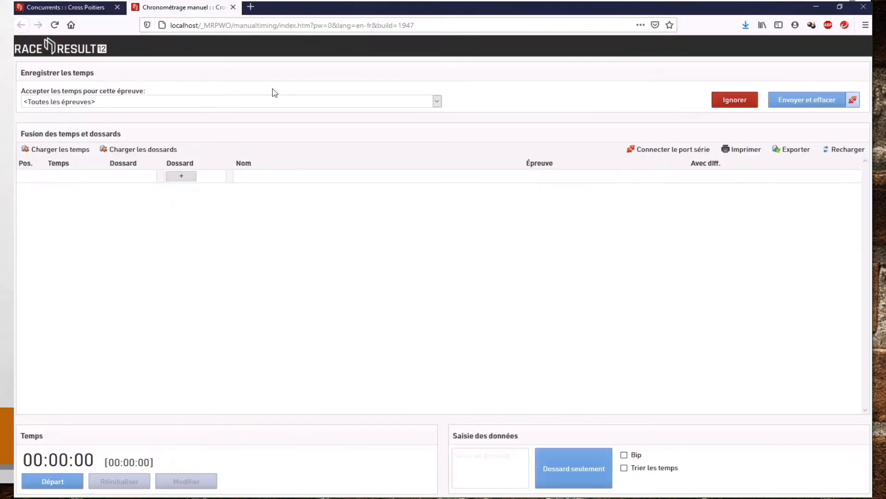
pyautogui.click(305, 103)
pyautogui.click(248, 162)
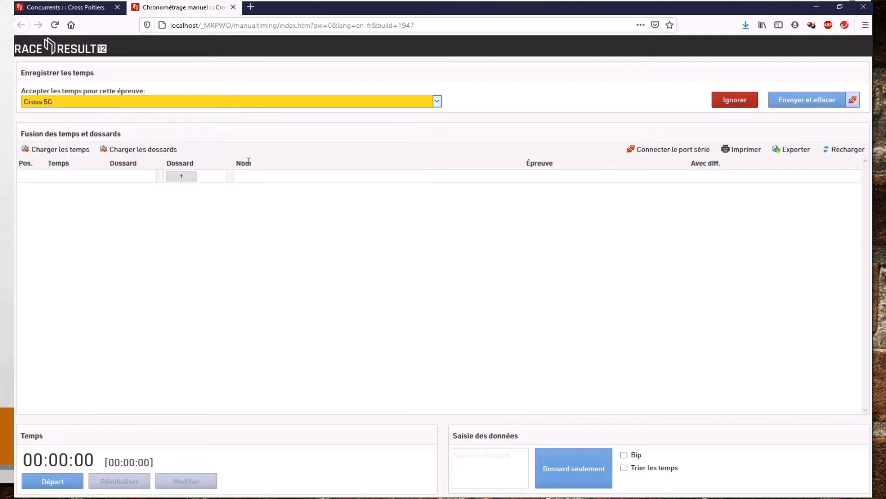
pyautogui.click(853, 101)
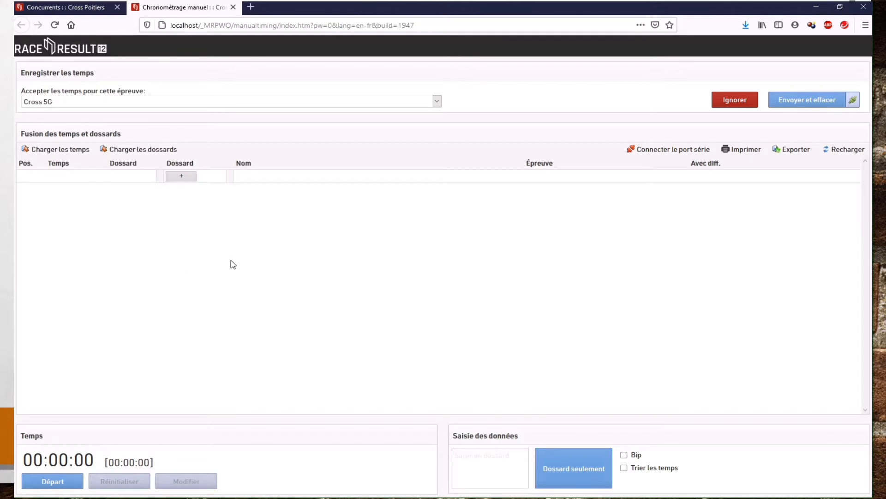
# Step: Start the race clock and record finish times for bibs 9, 23, 7 and 4, plus a second time for bib 7
pyautogui.click(65, 484)
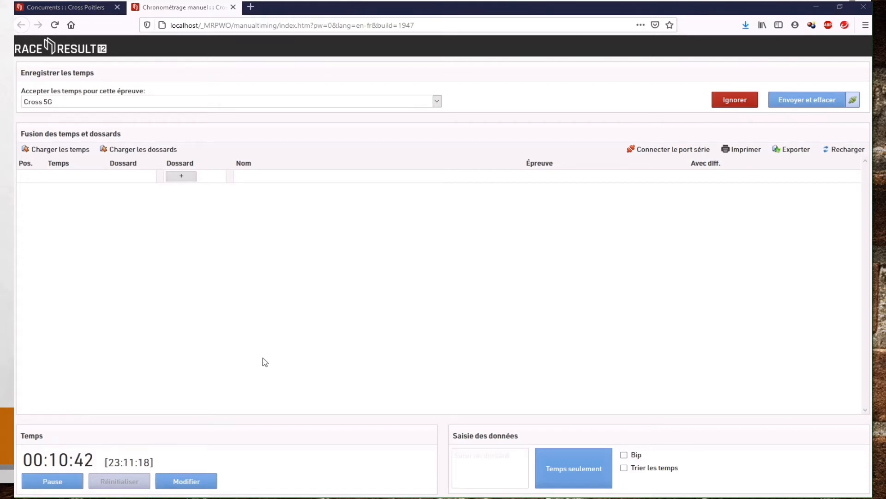
pyautogui.click(490, 465)
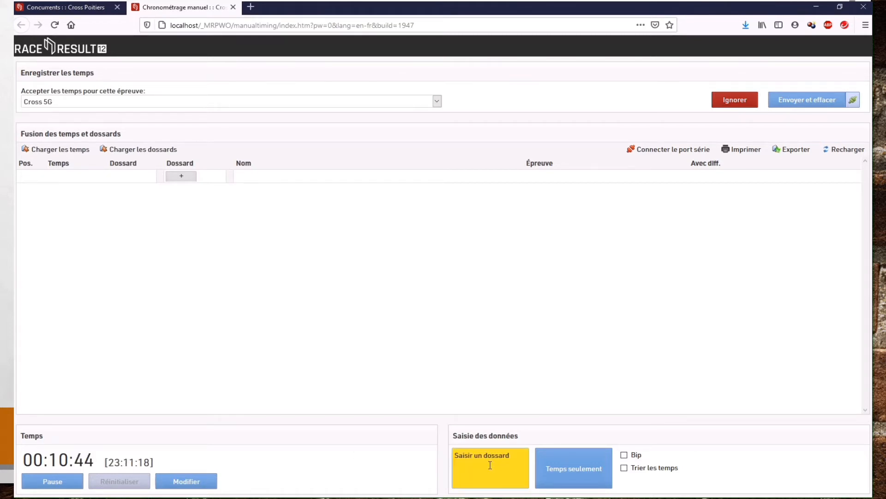
pyautogui.write('9')
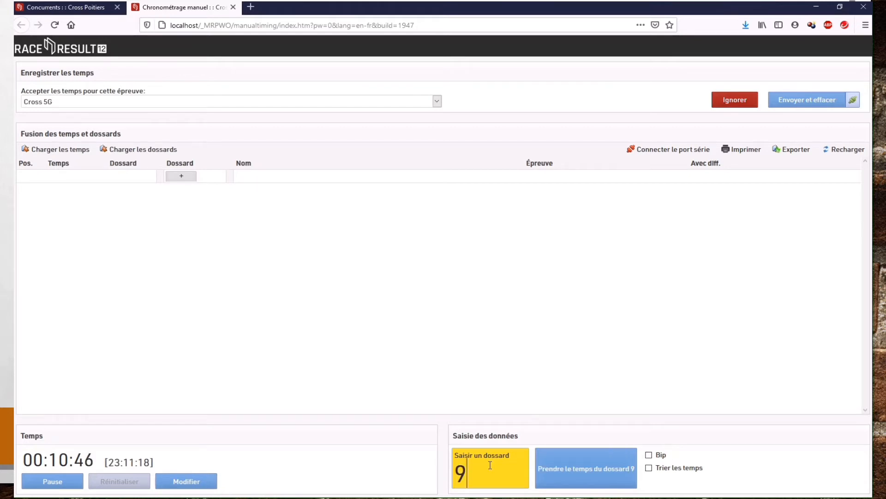
pyautogui.press('Return')
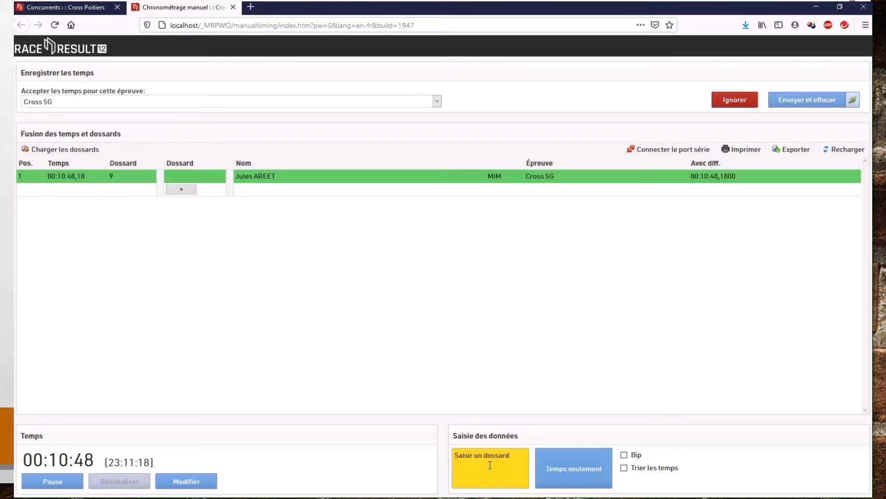
pyautogui.write('23')
pyautogui.press('Return')
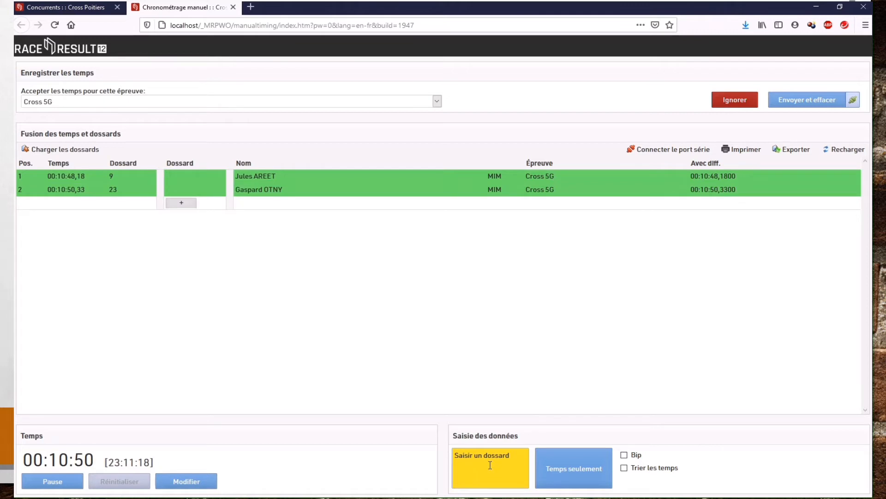
pyautogui.write('7')
pyautogui.press('Return')
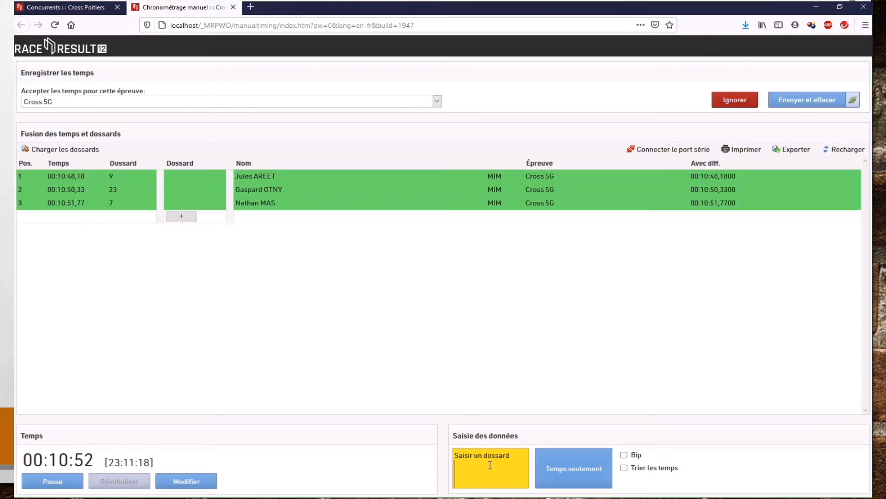
pyautogui.write('4')
pyautogui.press('Return')
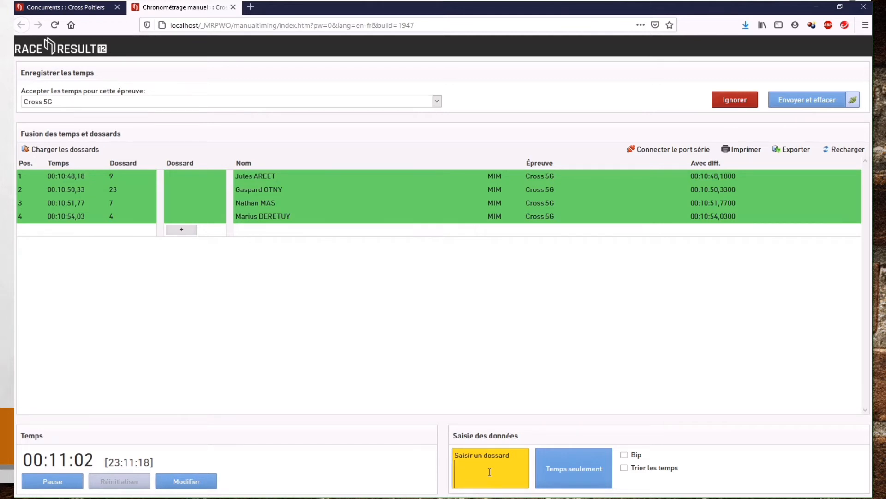
pyautogui.write('7')
pyautogui.press('Return')
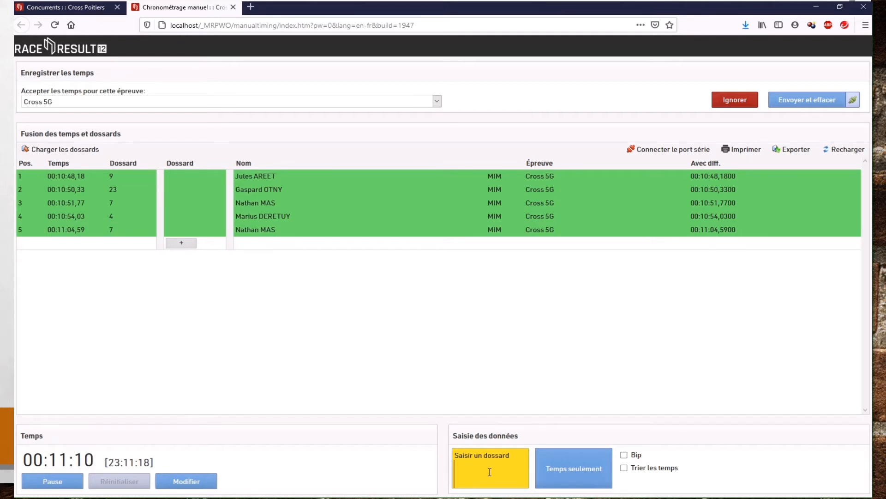
# Step: Record a finish time without a bib, and assign bib 16 to that time
pyautogui.press('Return')
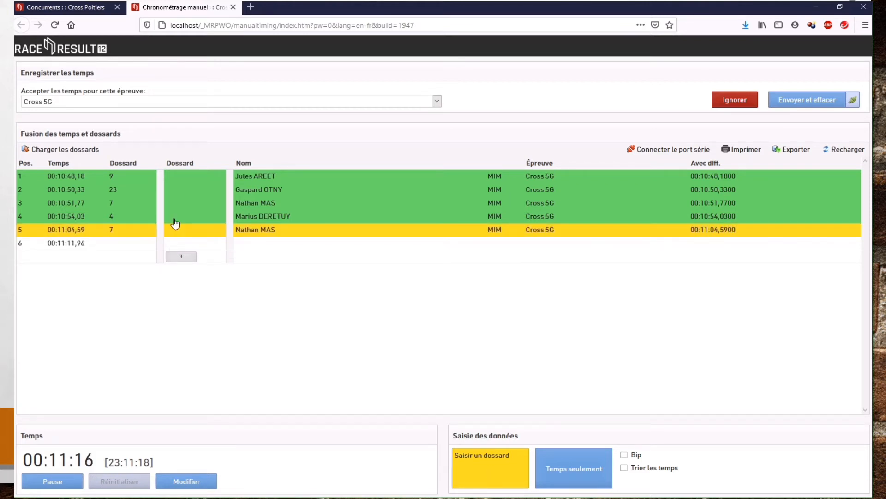
pyautogui.click(186, 243)
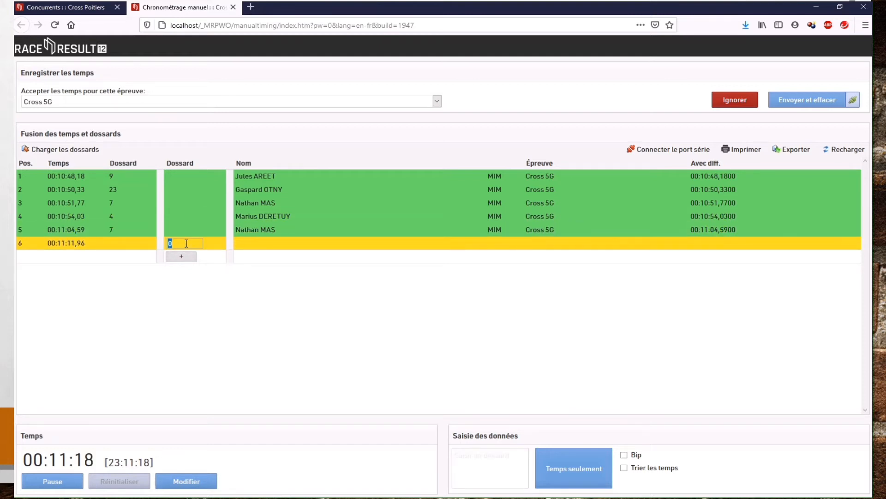
pyautogui.write('16')
pyautogui.press('Return')
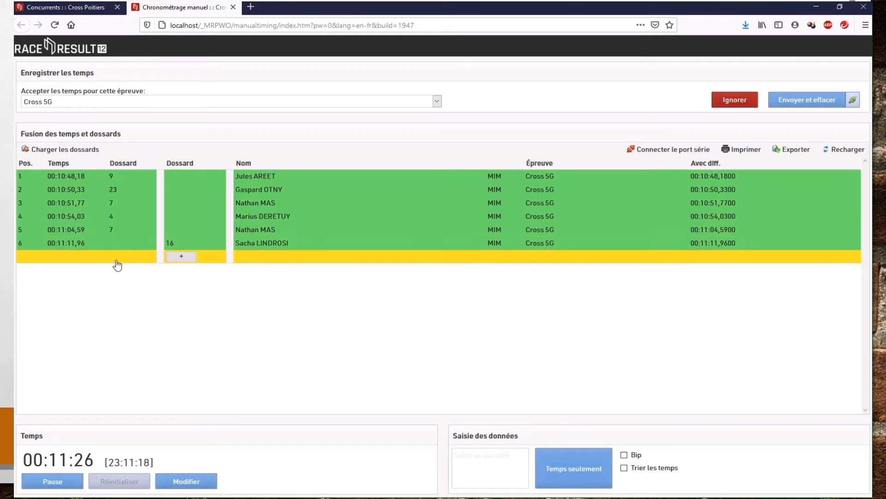
# Step: Record finish times for bibs 20 and 11
pyautogui.click(495, 472)
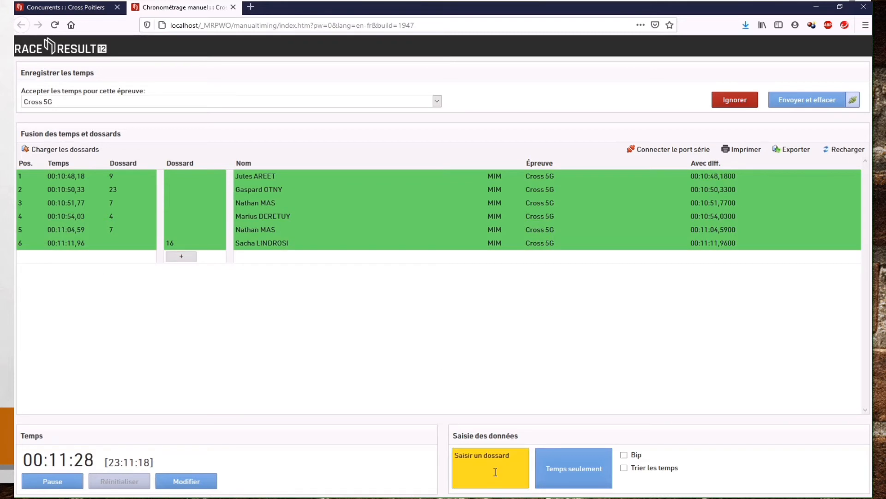
pyautogui.write('20')
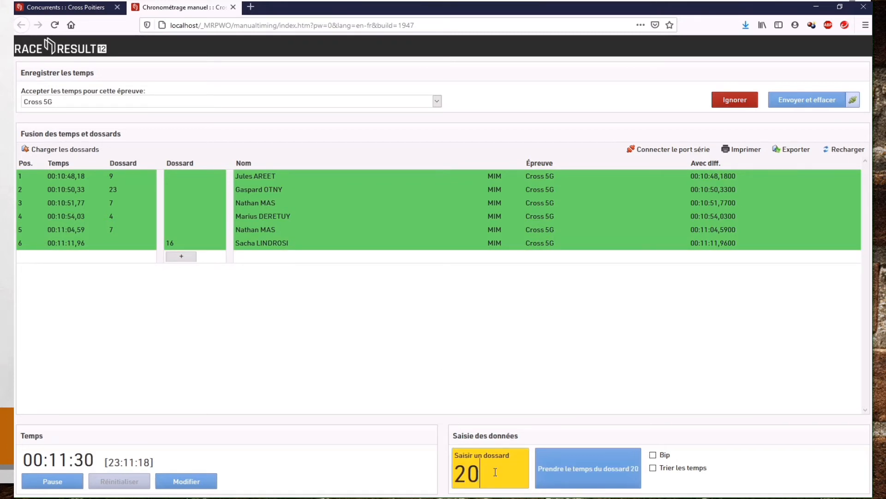
pyautogui.press('Return')
pyautogui.write('11')
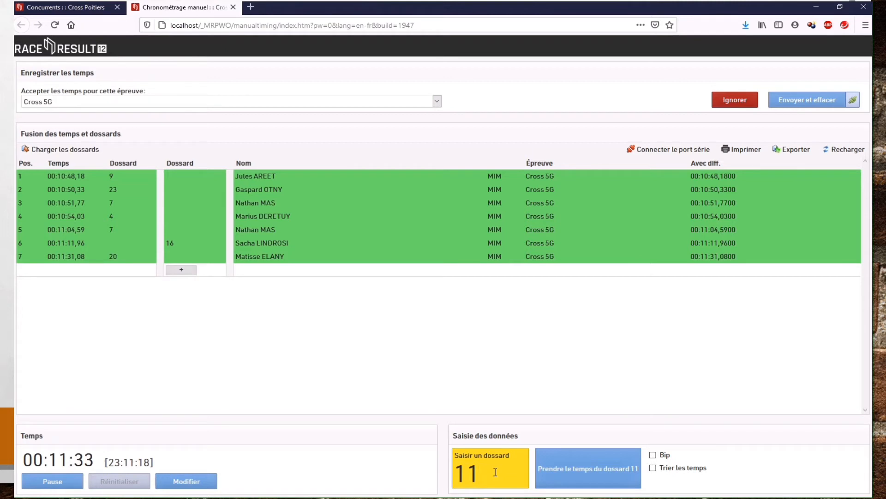
pyautogui.press('Return')
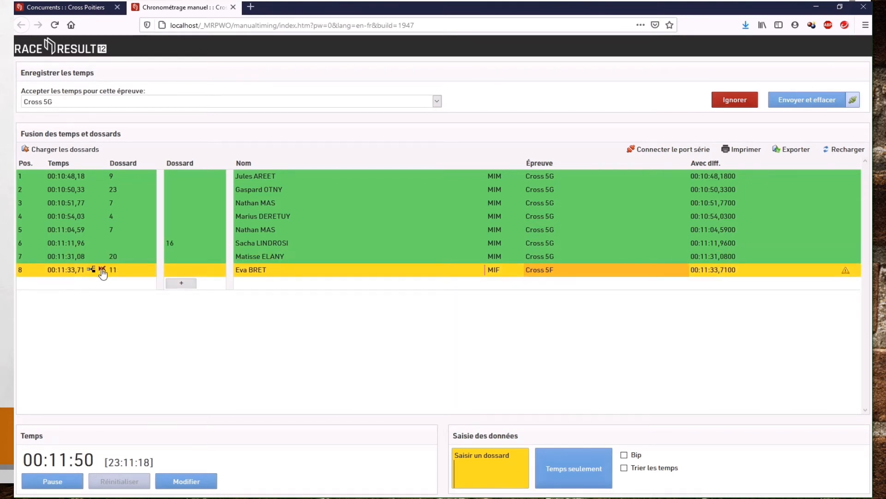
# Step: Delete the bib 11 entry from the manual timing list and pause the race clock
pyautogui.click(102, 270)
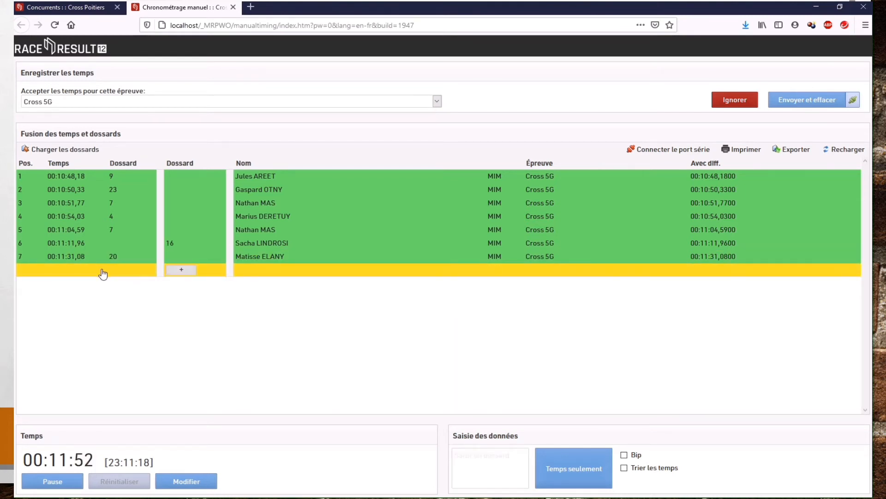
pyautogui.click(59, 481)
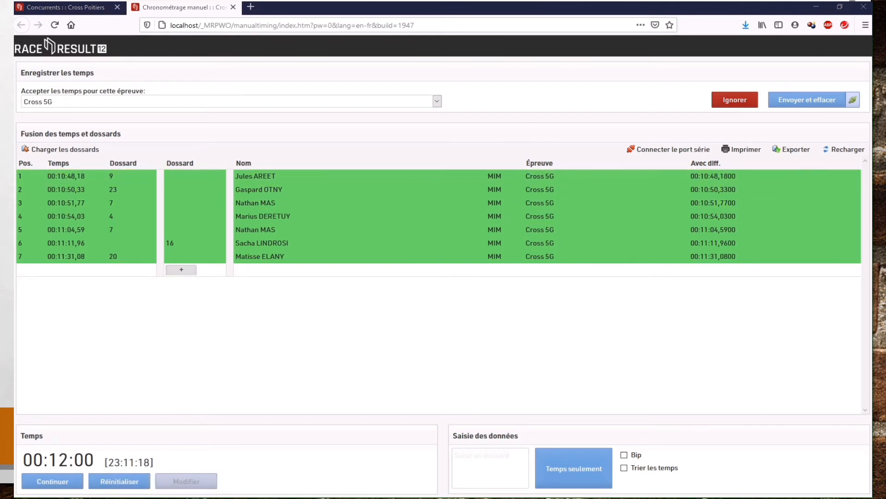
# Step: Bring the live results window into view, dismiss its notice, check the rankings, and move the window away again
pyautogui.moveTo(14, 34); pyautogui.dragTo(462, 45)
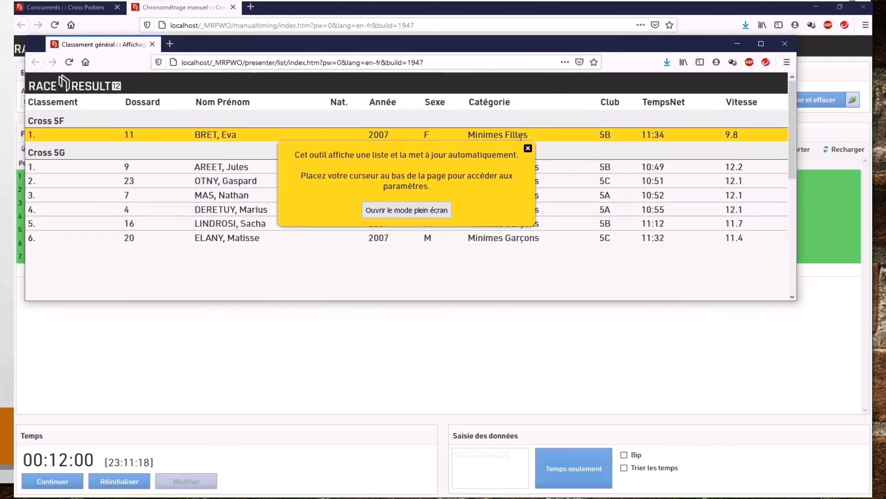
pyautogui.click(528, 148)
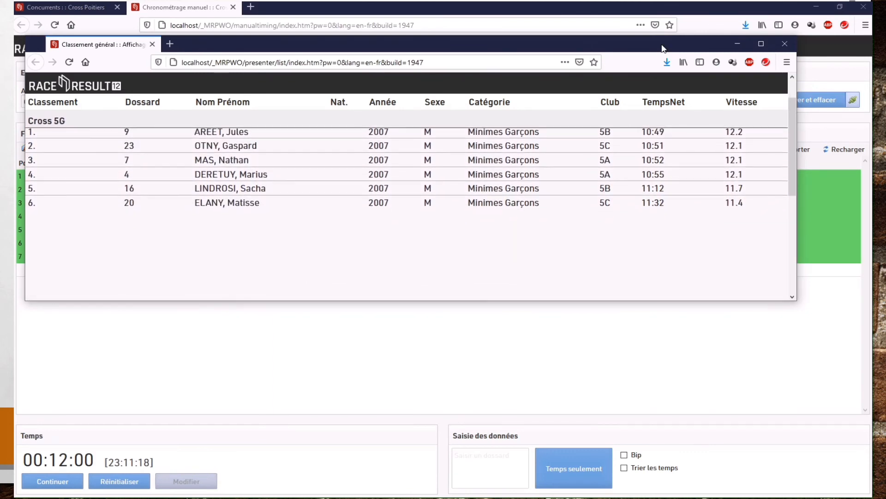
pyautogui.moveTo(621, 49); pyautogui.dragTo(13, 87)
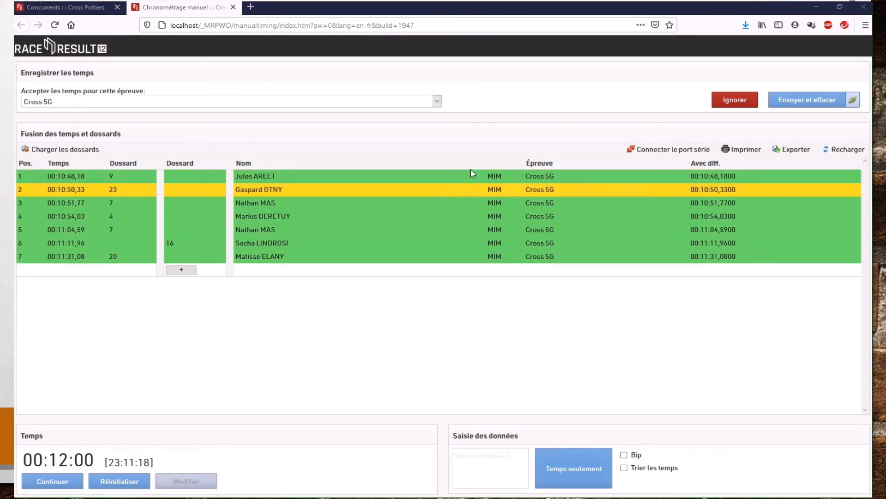
# Step: Display the overall ranking list (Classement général) from the event's report lists to review the results
pyautogui.click(76, 11)
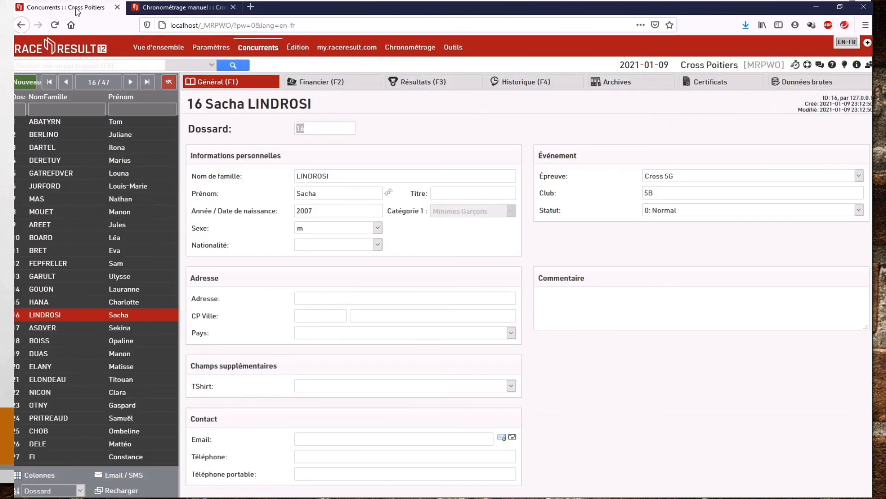
pyautogui.click(298, 48)
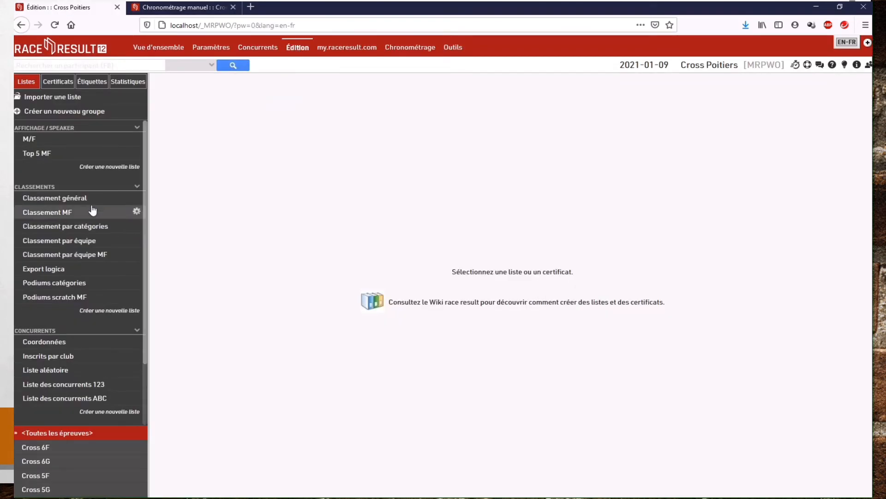
pyautogui.click(67, 199)
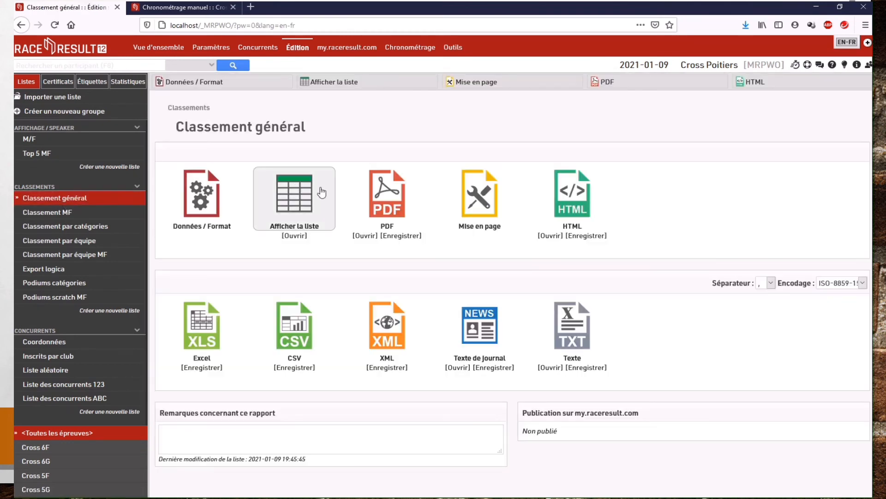
pyautogui.click(294, 194)
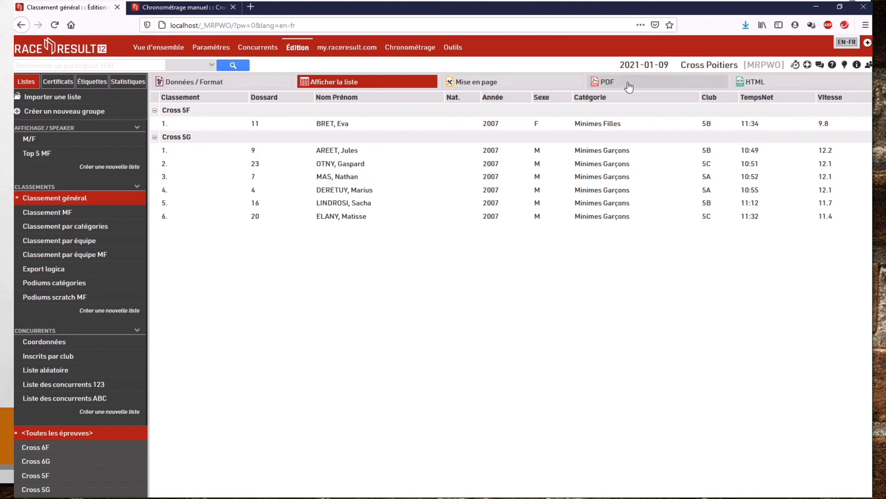
pyautogui.click(76, 199)
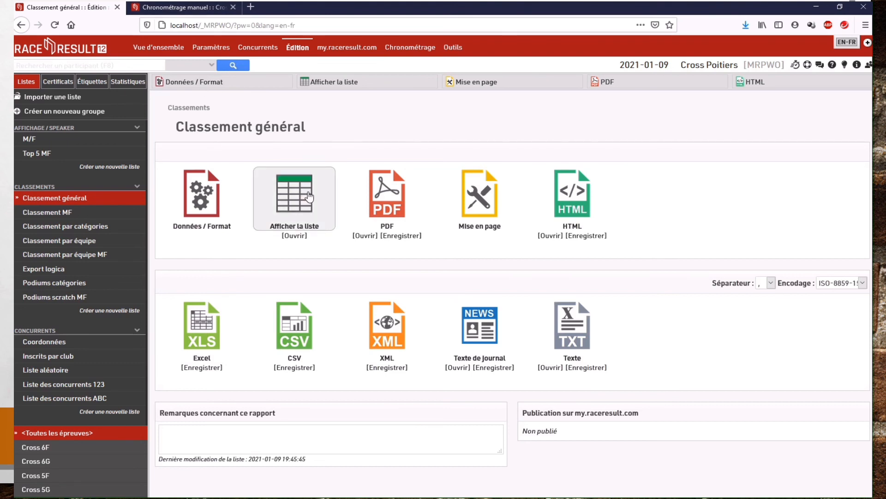
pyautogui.click(286, 198)
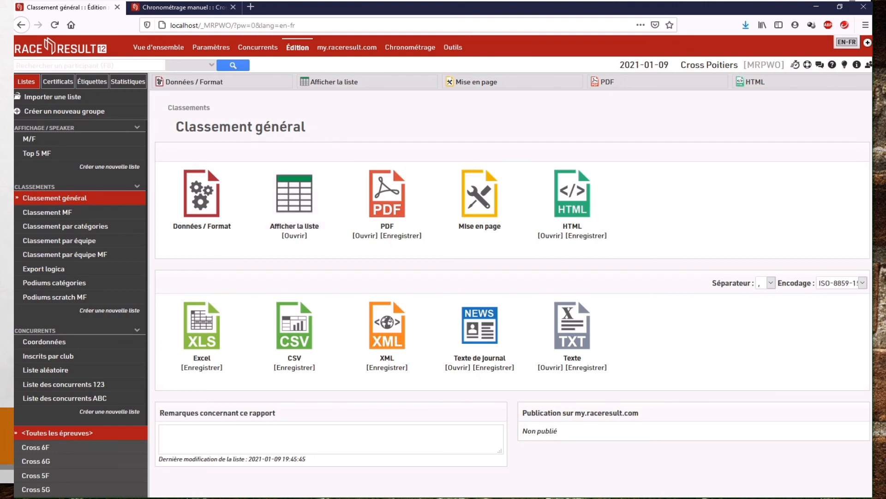